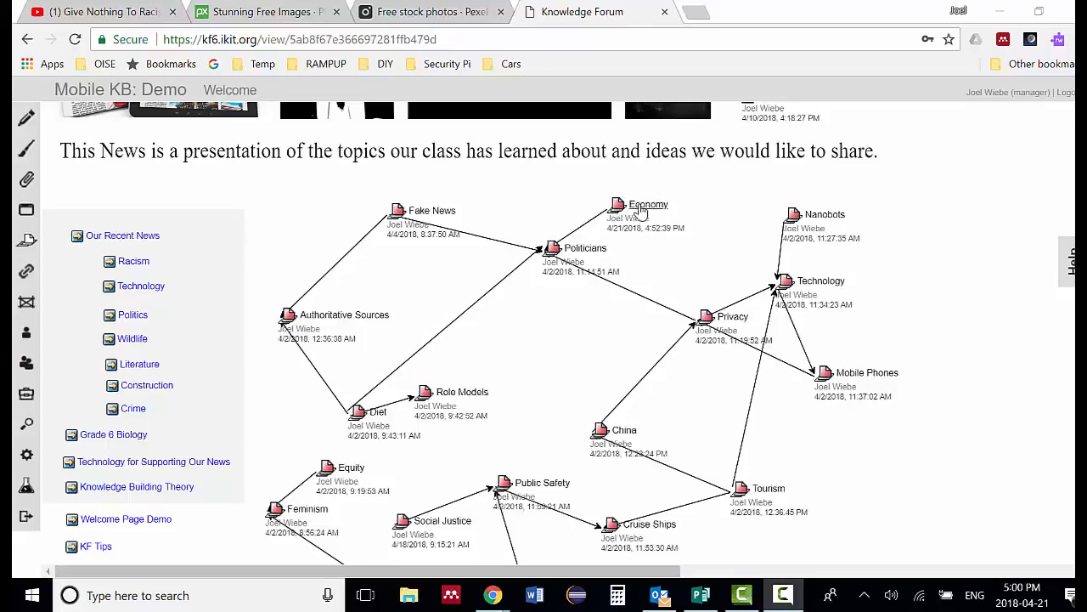
# Open the Economy rise-above note, look over its riseabove view, and move the note aside to uncover the topic links
pyautogui.doubleClick(642, 208)
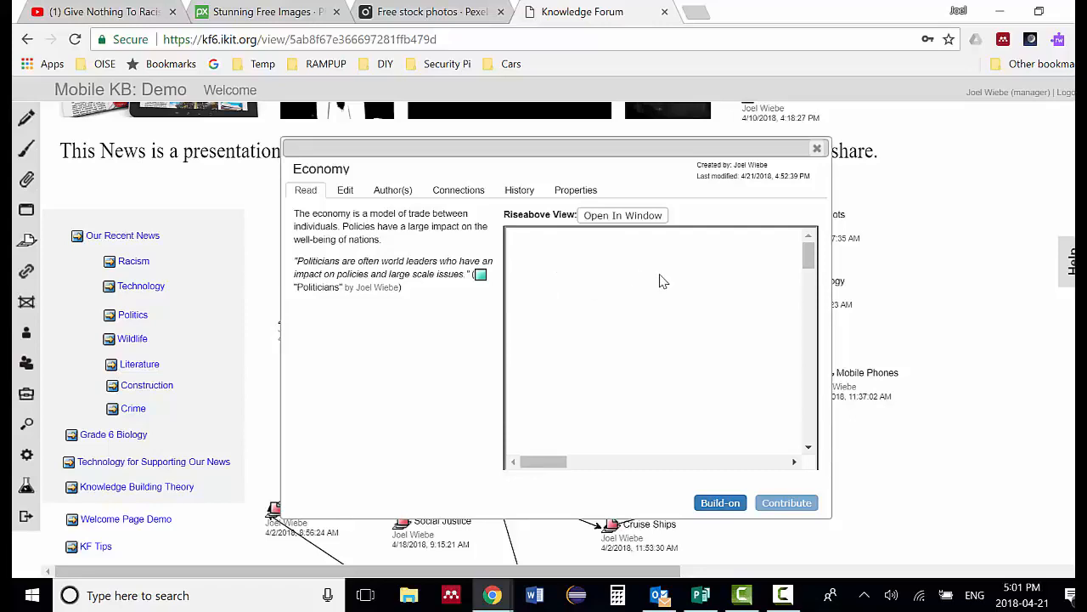
pyautogui.scroll(-1, 661, 281)
pyautogui.scroll(-3, 661, 281)
pyautogui.scroll(4, 661, 281)
pyautogui.hscroll(3, 661, 282)
pyautogui.hscroll(-3, 661, 281)
pyautogui.moveTo(522, 147); pyautogui.dragTo(808, 143)
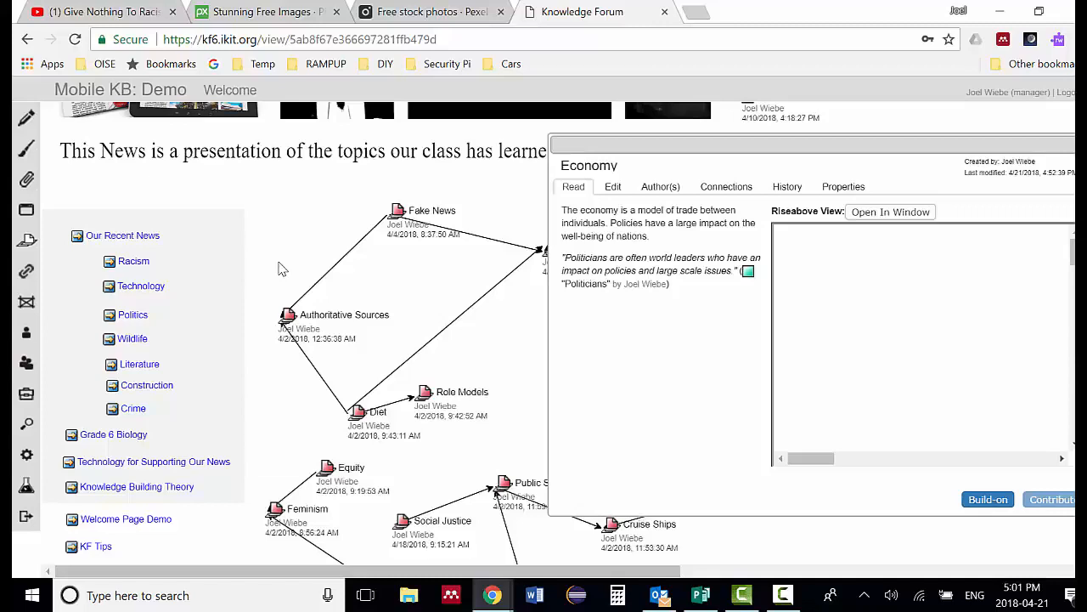
# Open the Politics view in an internal window and place it beside the Economy note
pyautogui.rightClick(133, 322)
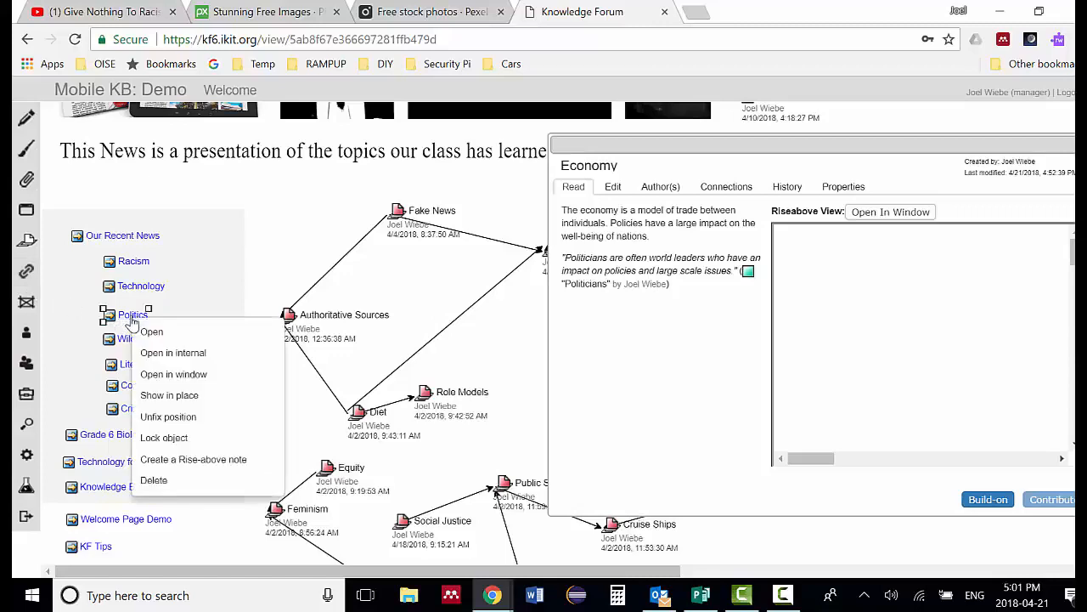
pyautogui.click(197, 360)
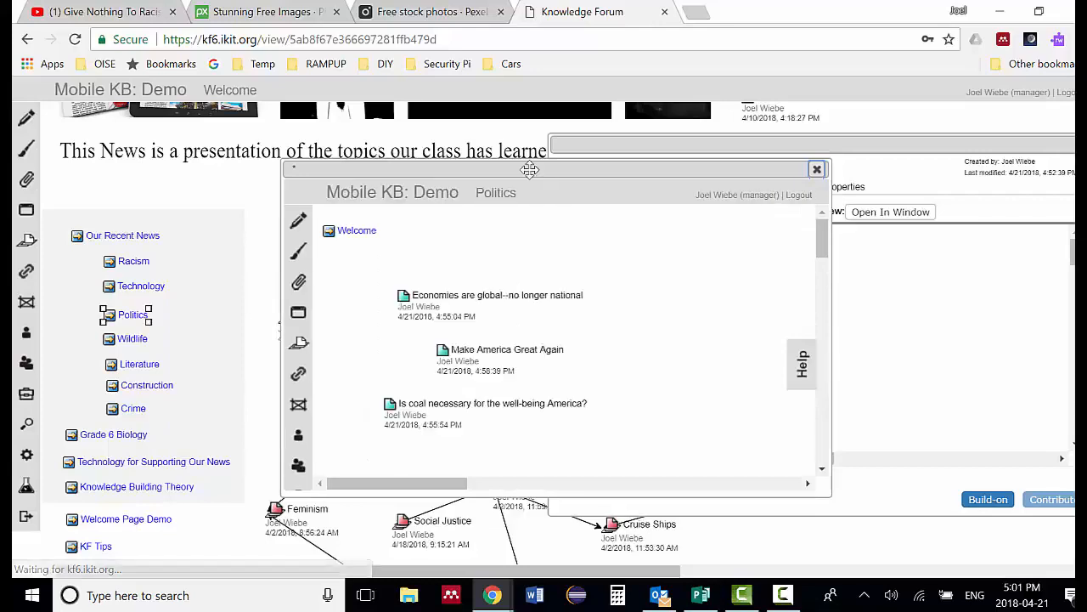
pyautogui.moveTo(520, 169); pyautogui.dragTo(270, 166)
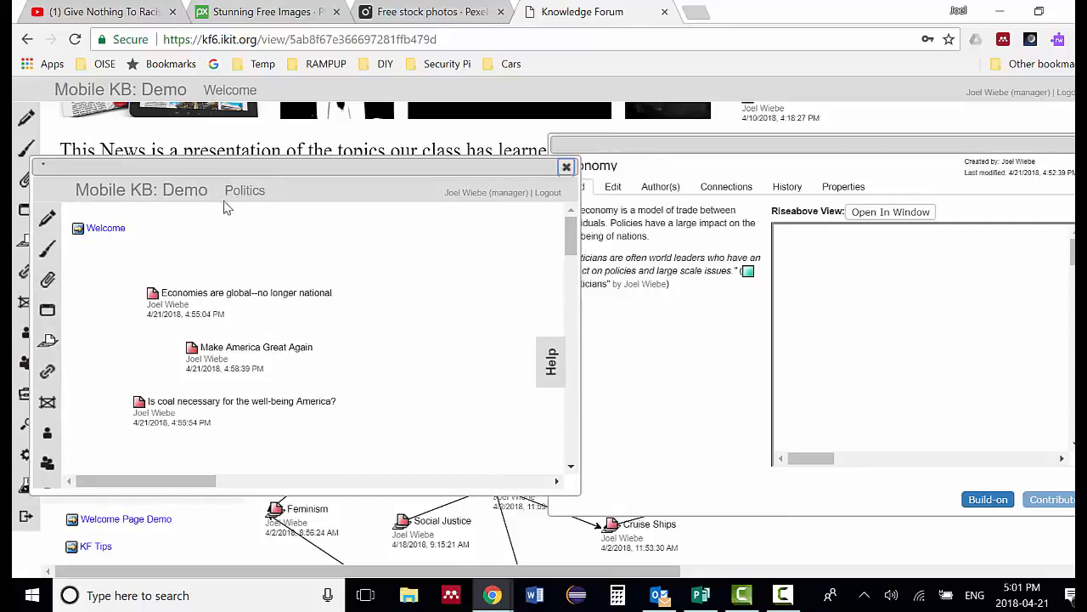
pyautogui.moveTo(269, 171); pyautogui.dragTo(253, 129)
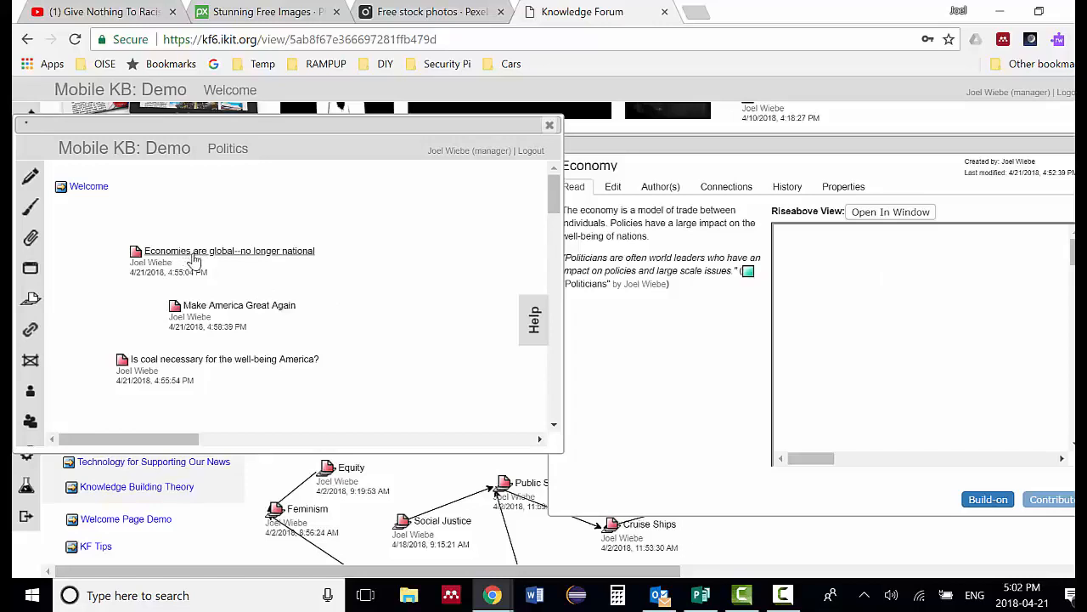
# Add all three Politics notes to the Economy note's riseabove view, stacked one below another, and close both windows
pyautogui.moveTo(194, 259); pyautogui.dragTo(888, 271)
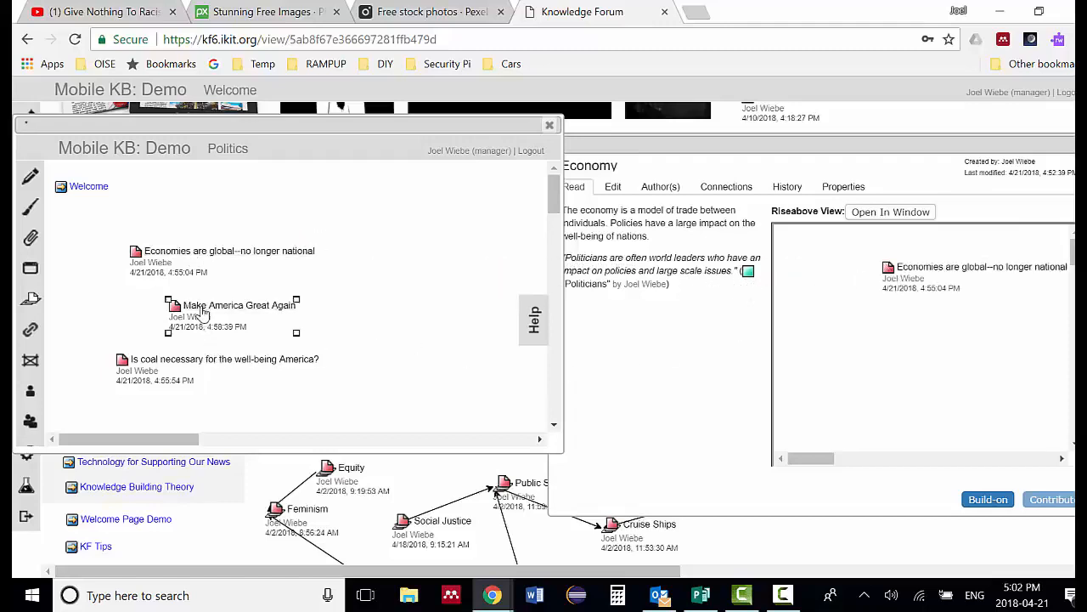
pyautogui.moveTo(202, 314); pyautogui.dragTo(881, 319)
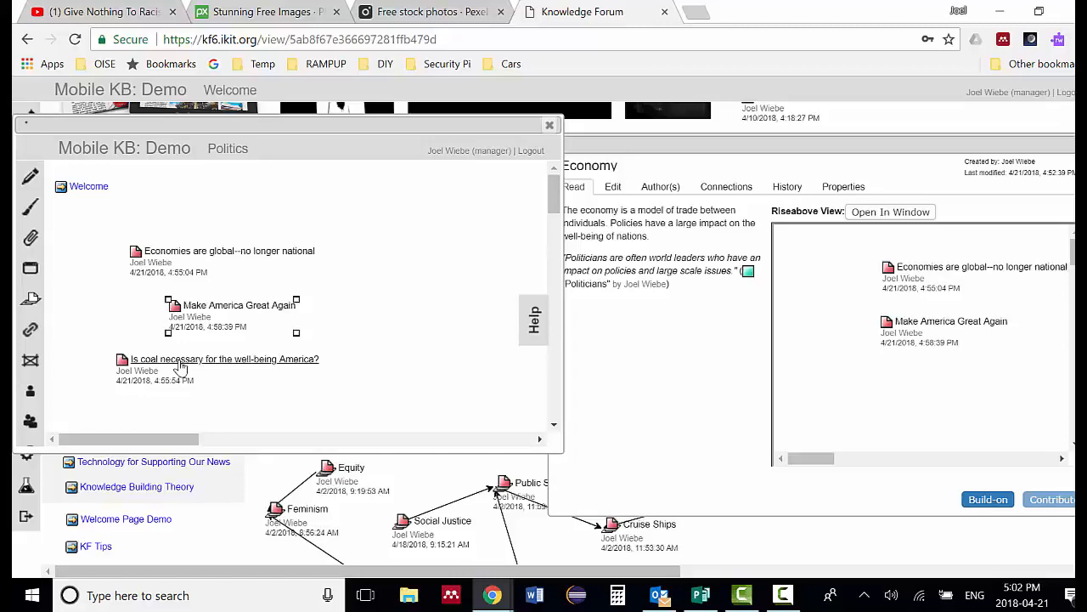
pyautogui.moveTo(181, 365); pyautogui.dragTo(860, 395)
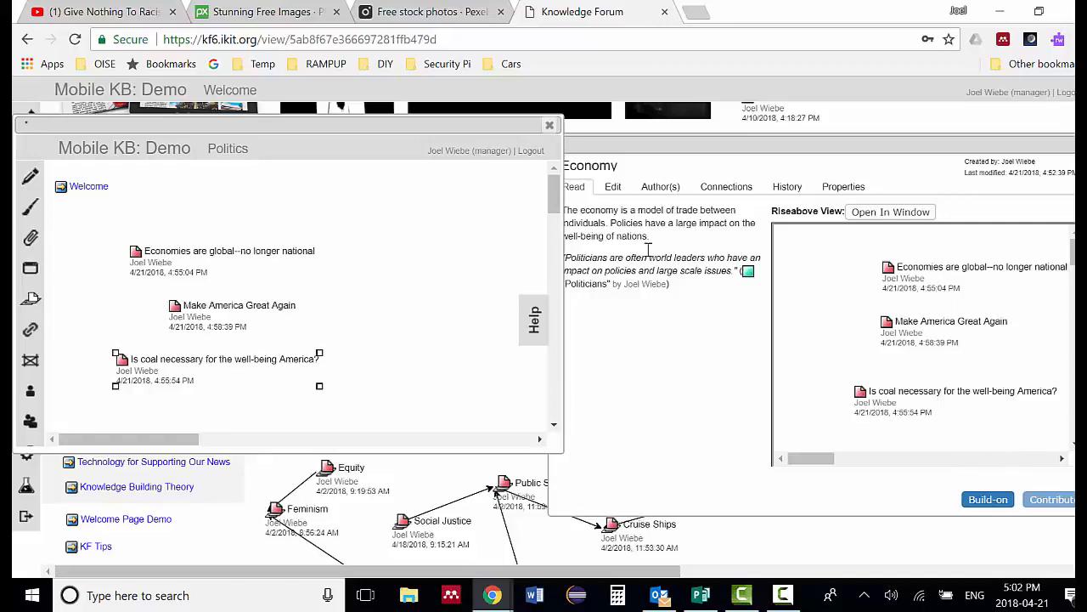
pyautogui.click(549, 127)
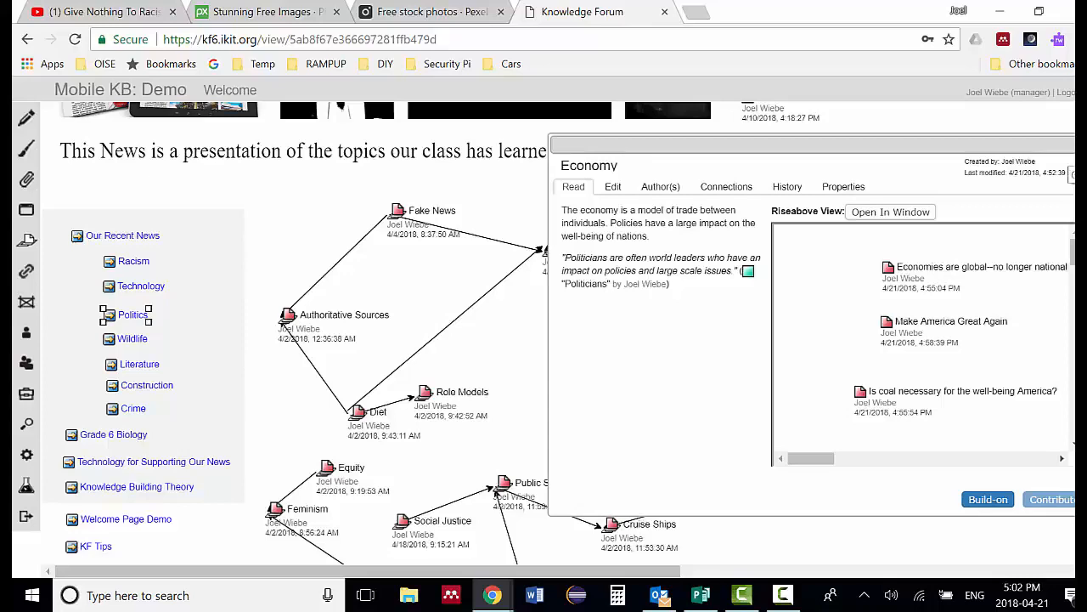
pyautogui.press('Escape')
pyautogui.click(288, 242)
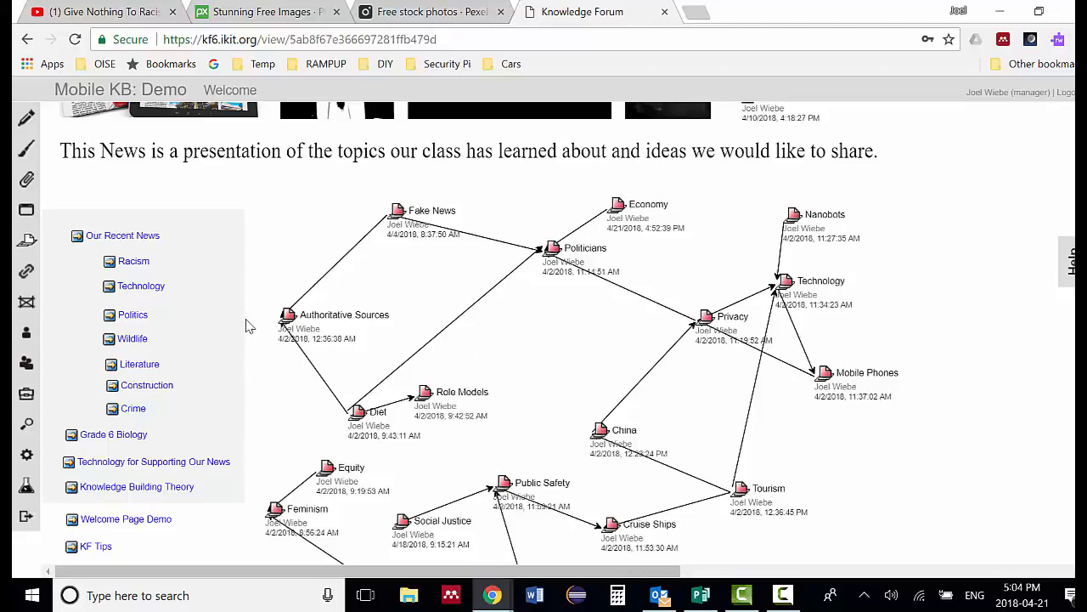
# Reopen the Politics view in an internal window and move it clear of the Politicians note
pyautogui.rightClick(133, 317)
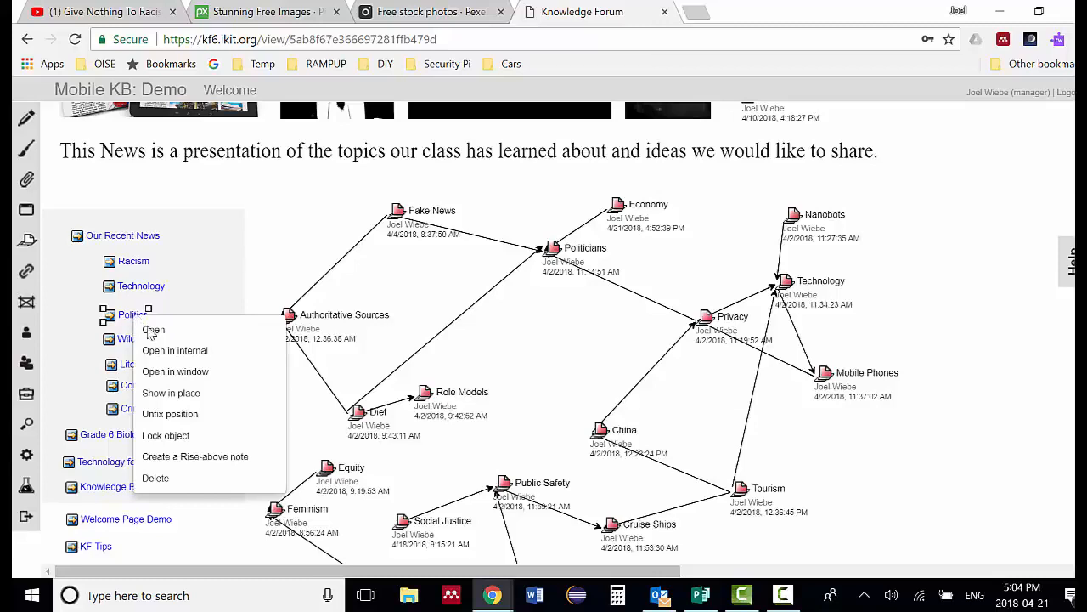
pyautogui.click(168, 355)
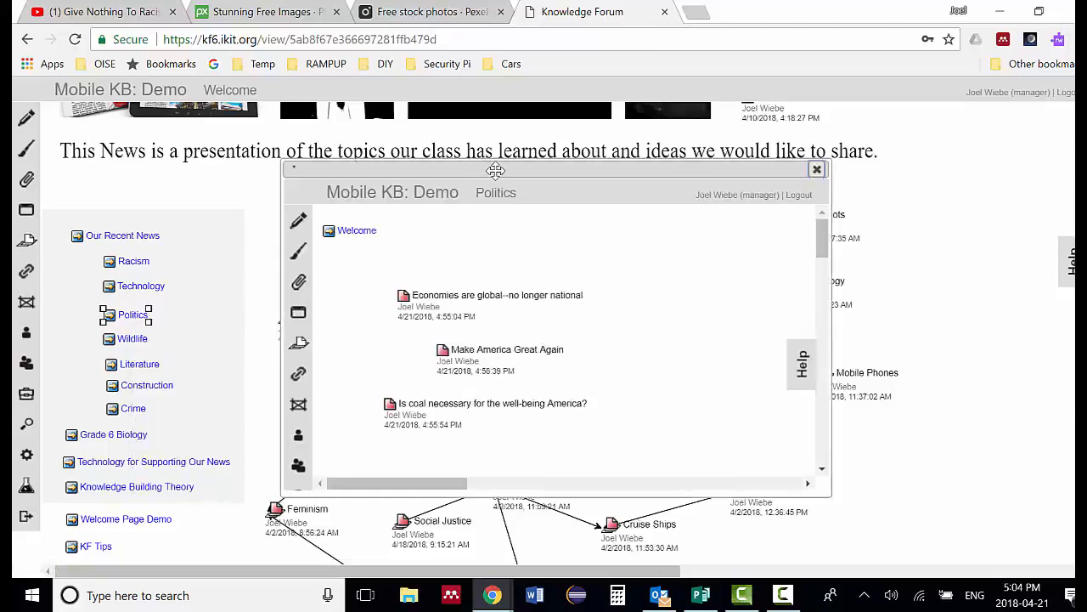
pyautogui.moveTo(495, 170); pyautogui.dragTo(762, 247)
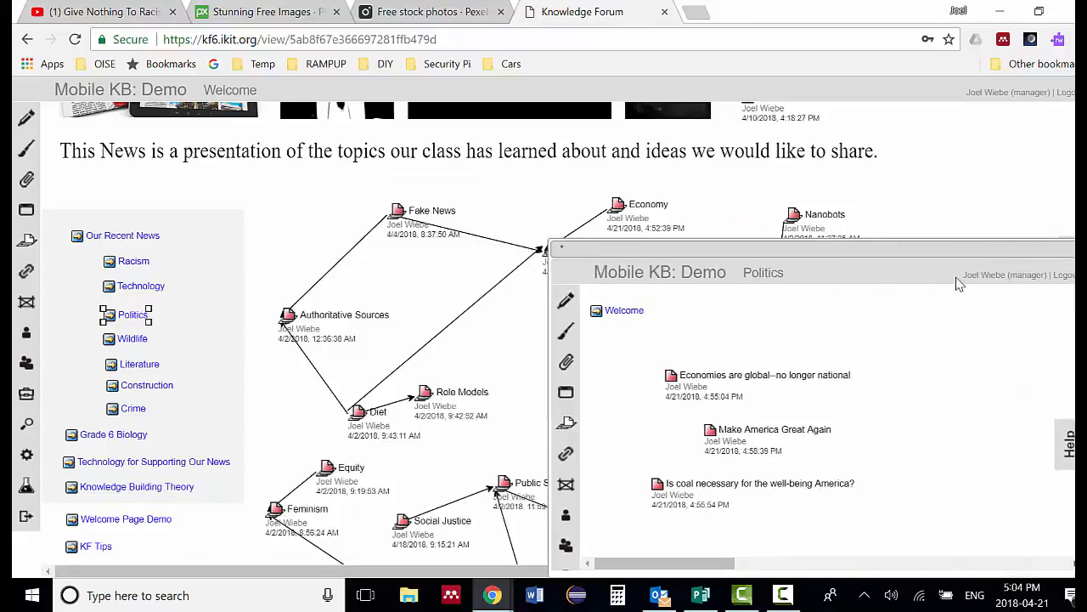
pyautogui.moveTo(551, 244); pyautogui.dragTo(605, 267)
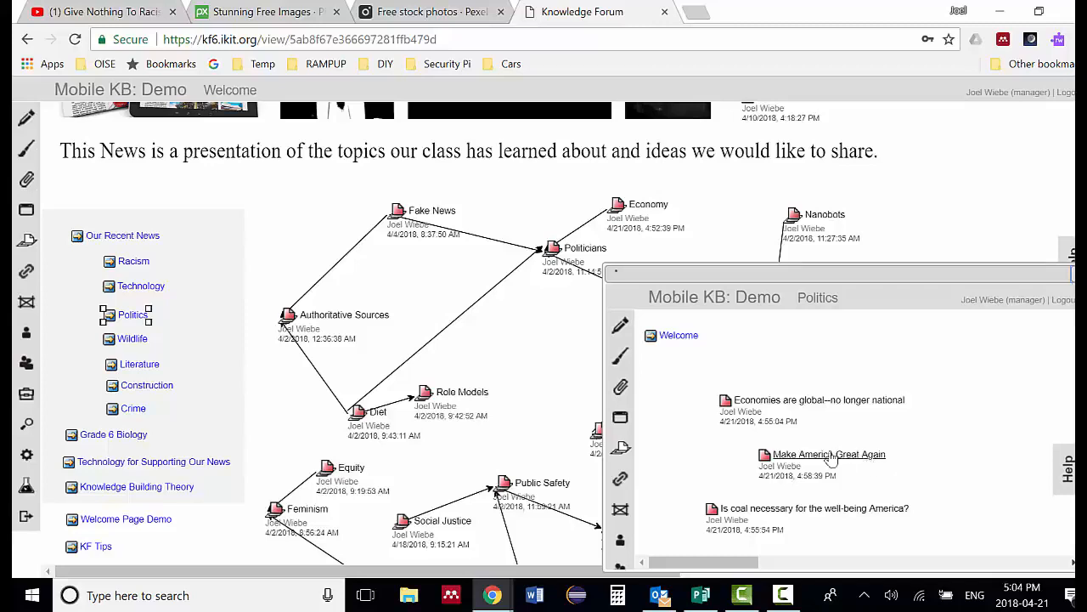
# Open the Politicians rise-above note beside the Politics window and load its riseabove view
pyautogui.click(575, 255)
pyautogui.doubleClick(574, 255)
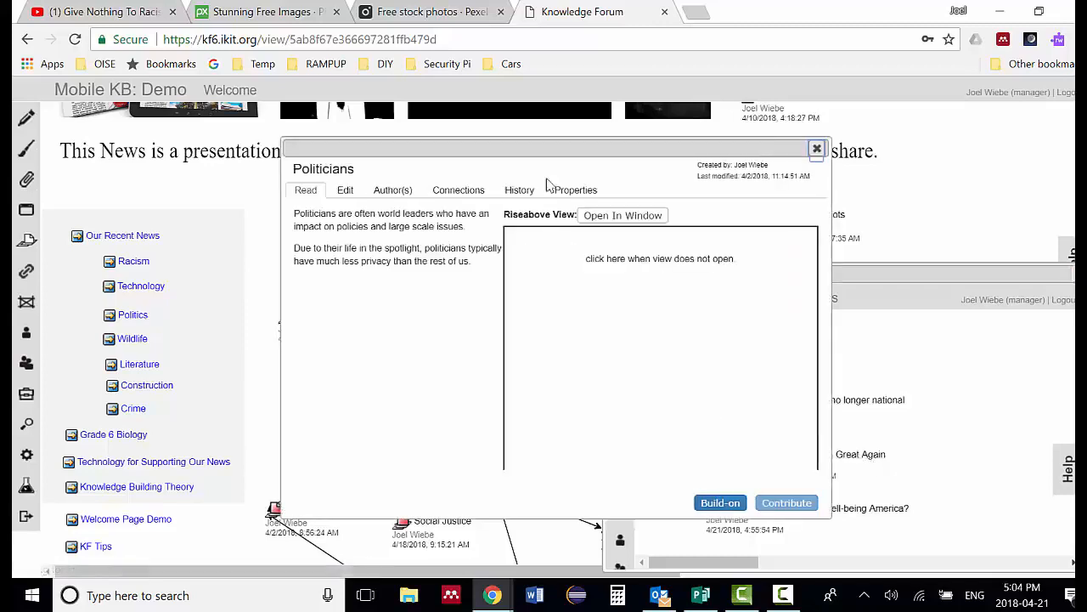
pyautogui.moveTo(458, 148); pyautogui.dragTo(236, 150)
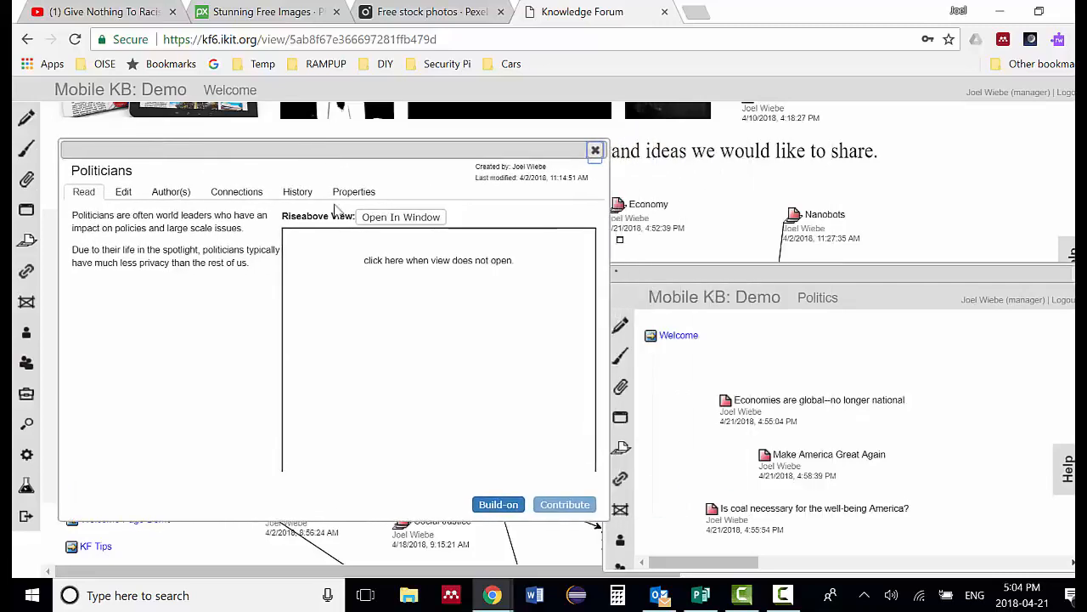
pyautogui.click(409, 265)
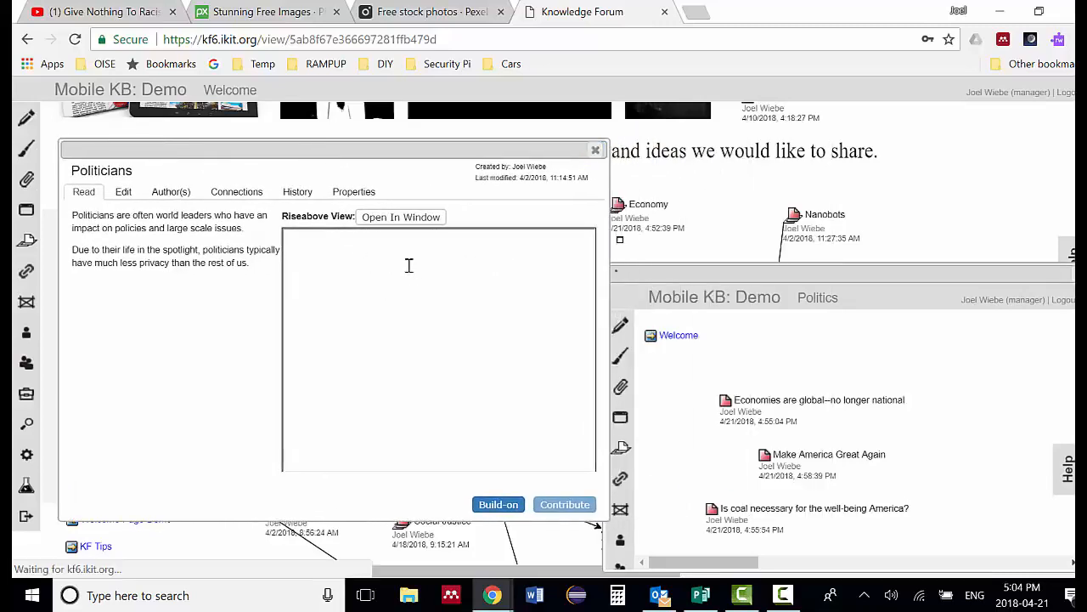
# Add the "Make America Great Again" note to the Politicians riseabove view, then contribute the Politicians note and close the Politics window
pyautogui.click(782, 464)
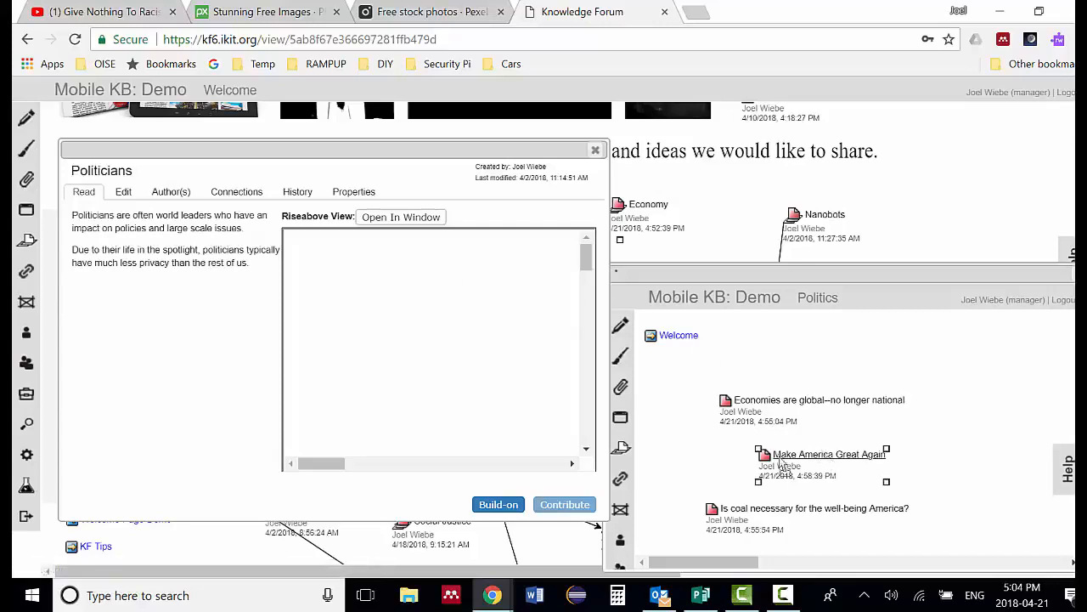
pyautogui.moveTo(782, 464); pyautogui.dragTo(415, 314)
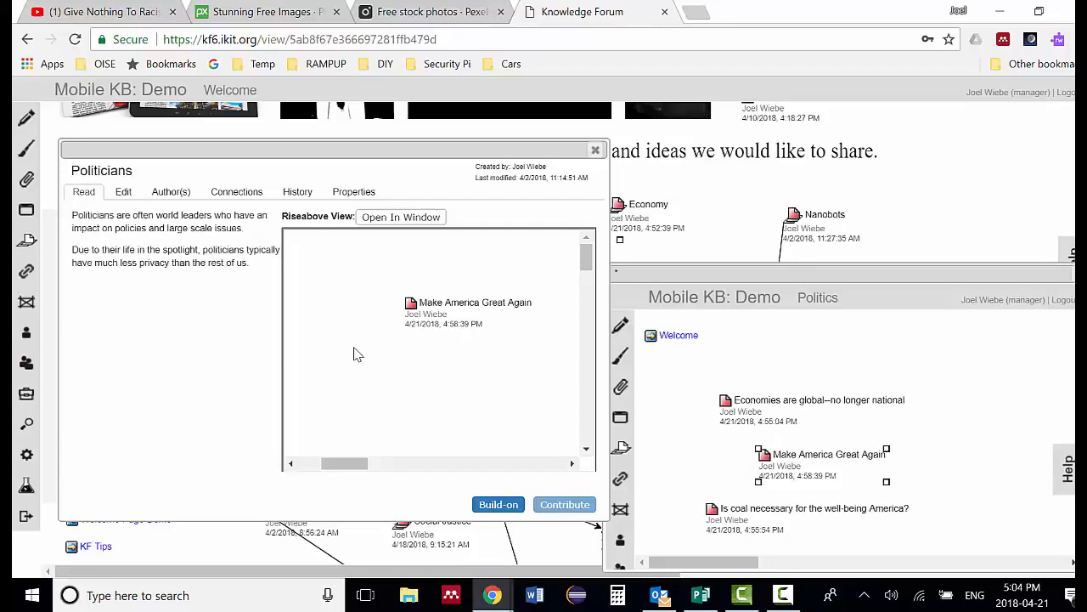
pyautogui.click(125, 192)
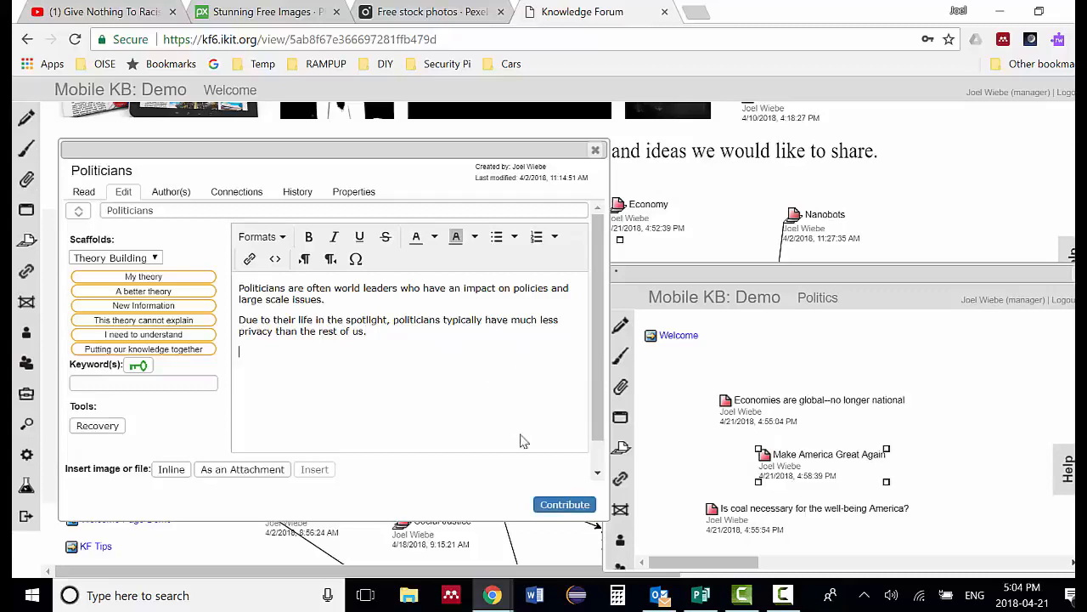
pyautogui.click(556, 506)
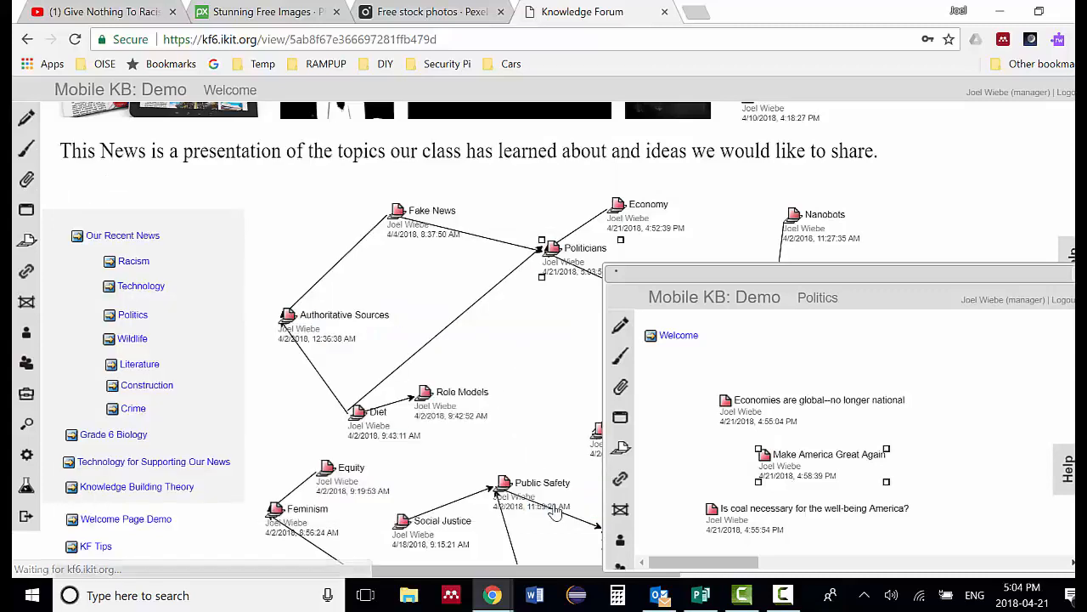
pyautogui.click(1070, 273)
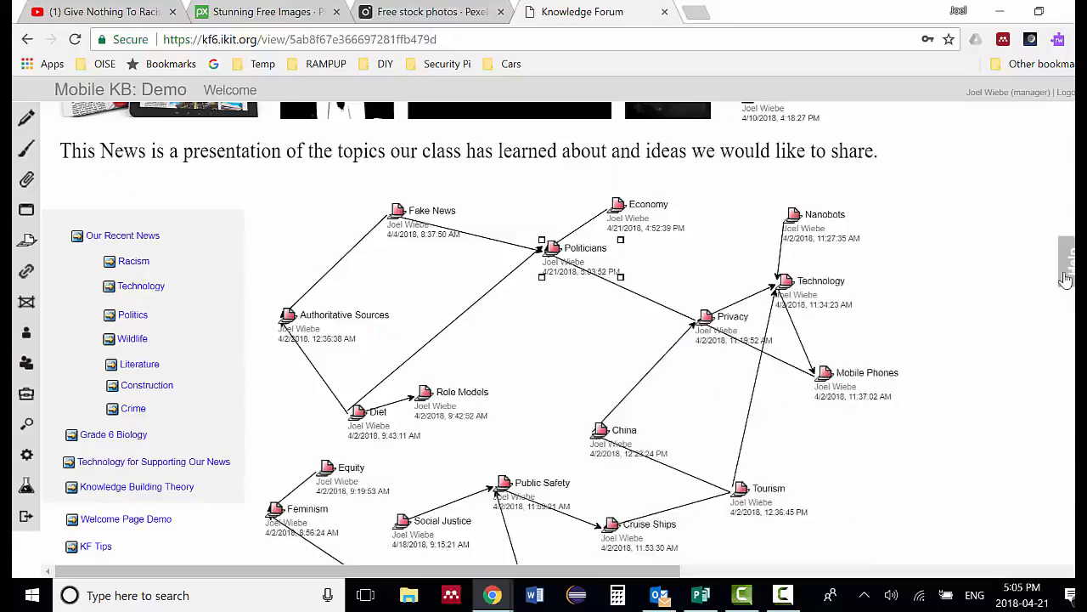